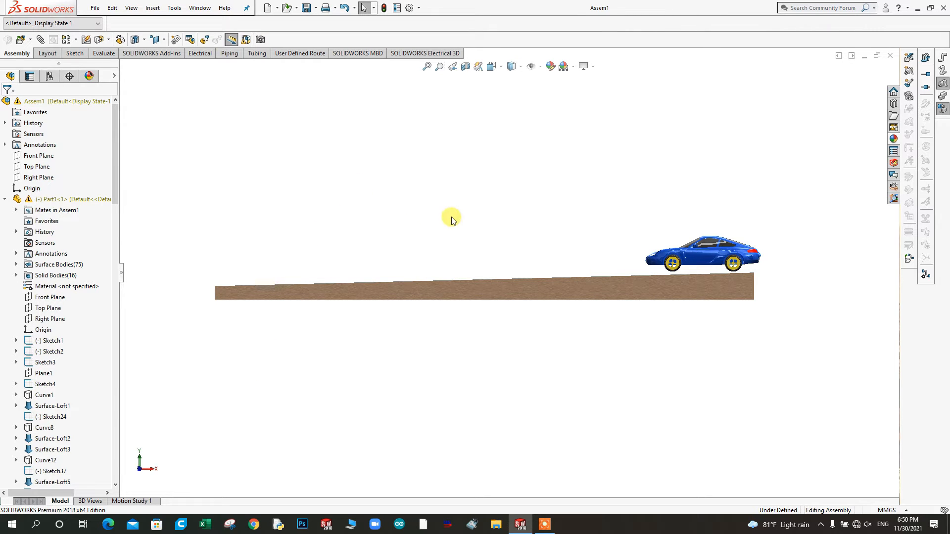
Collapse the feature tree and view the car on the inclined road from an angled close-up.
{"action": "left_click", "coordinate": [122, 274]}
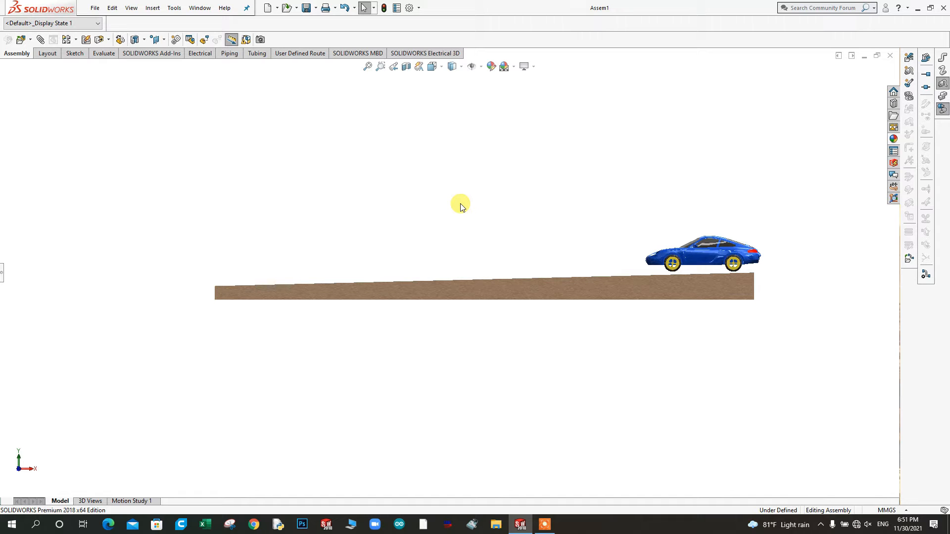
{"action": "middle_click_drag", "start_coordinate": [490, 254], "coordinate": [426, 242]}
{"action": "scroll", "coordinate": [435, 258], "scroll_direction": "down", "scroll_amount": 2}
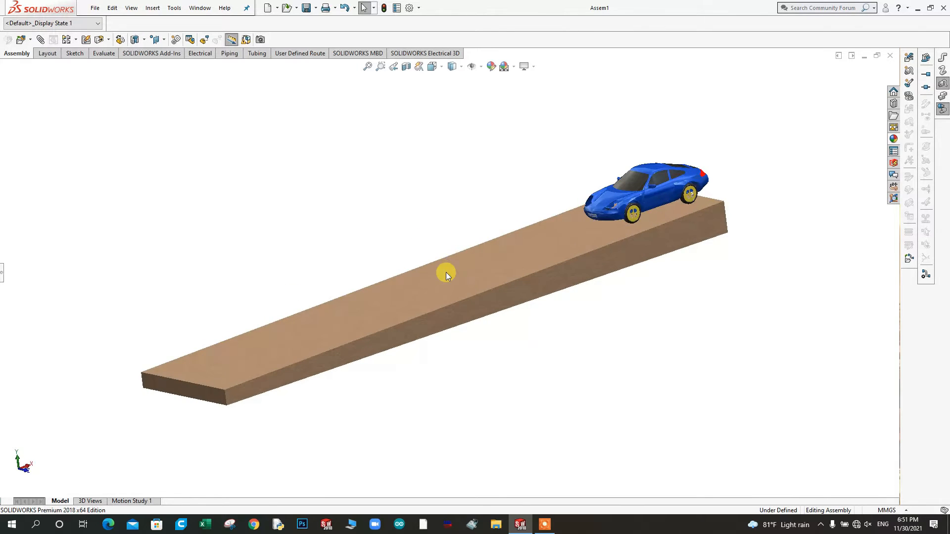
{"action": "scroll", "coordinate": [451, 281], "scroll_direction": "down", "scroll_amount": 1}
{"action": "mouse_move", "coordinate": [475, 291]}
{"action": "middle_mouse_down"}
{"action": "mouse_move", "coordinate": [462, 292]}
{"action": "mouse_move", "coordinate": [479, 277]}
{"action": "mouse_move", "coordinate": [477, 255]}
{"action": "mouse_move", "coordinate": [474, 286]}
{"action": "mouse_move", "coordinate": [466, 275]}
{"action": "middle_mouse_up"}
{"action": "scroll", "coordinate": [367, 211], "scroll_direction": "down", "scroll_amount": 2}
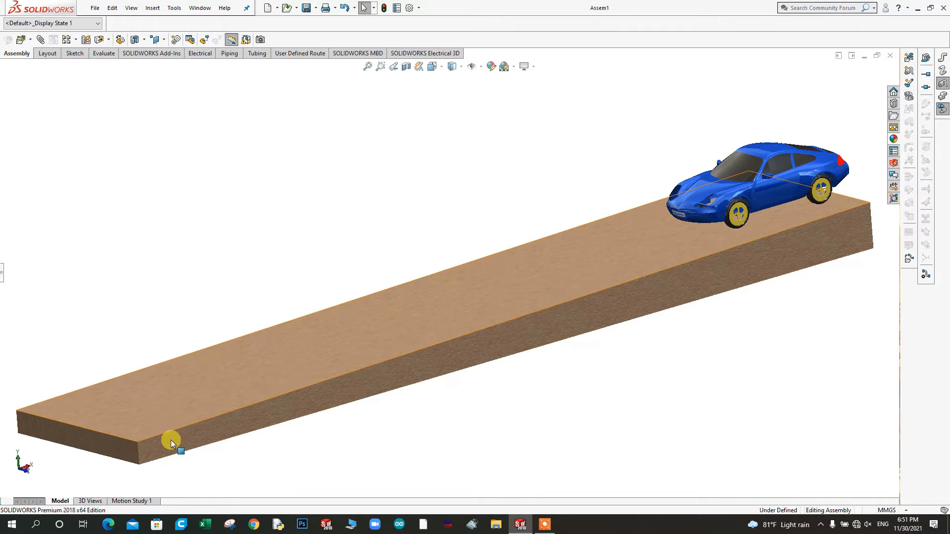
Set Motion Study 1 to the Motion Analysis type and expand its timeline.
{"action": "left_click", "coordinate": [131, 501]}
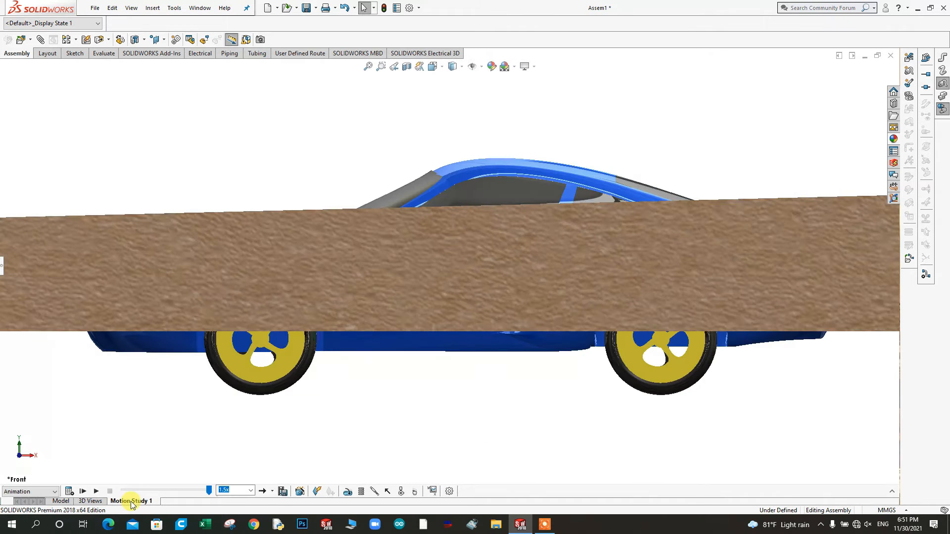
{"action": "left_click", "coordinate": [50, 495]}
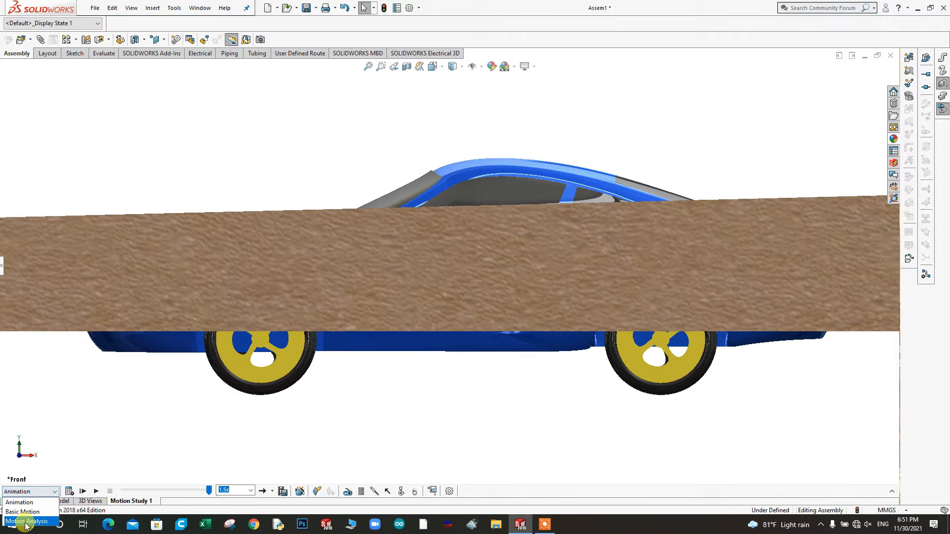
{"action": "left_click", "coordinate": [25, 523]}
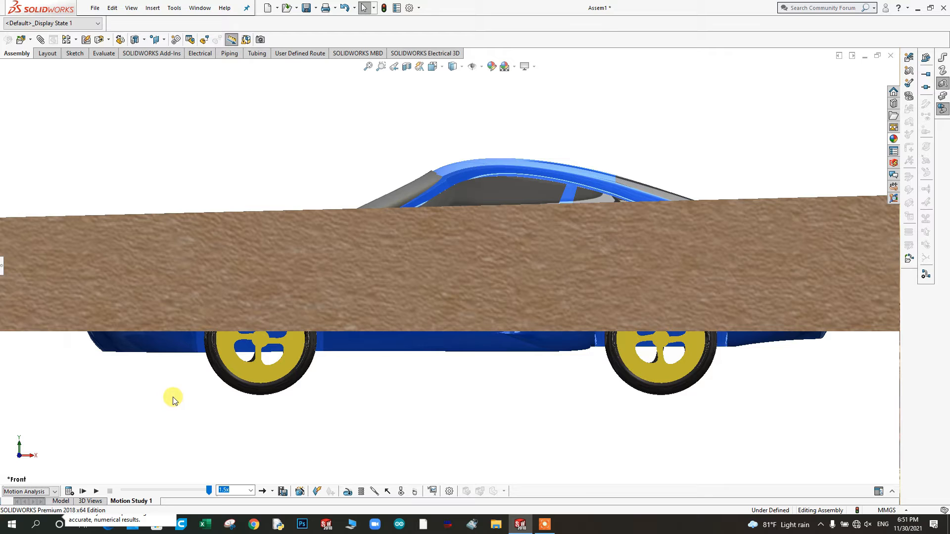
{"action": "left_click", "coordinate": [892, 491]}
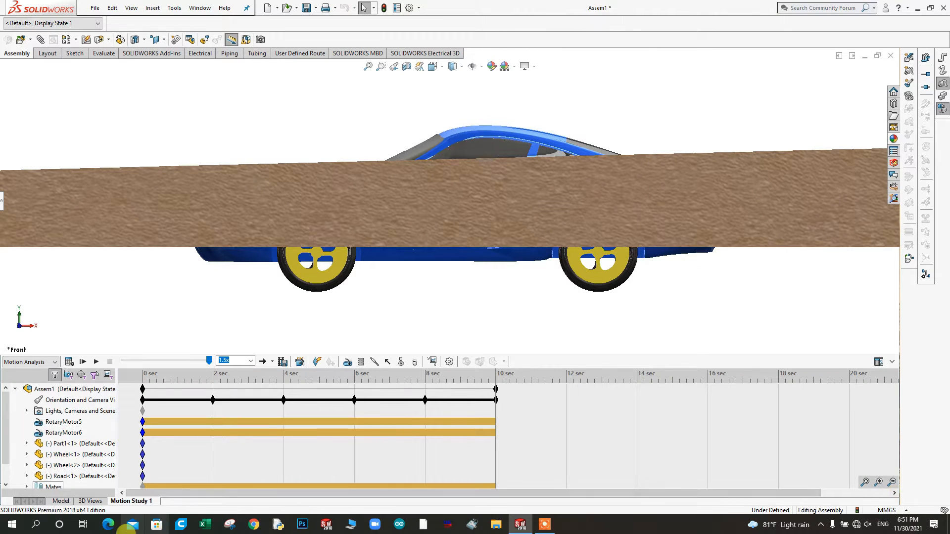
Create a new motion study, delete Motion Study 1 and open Motion Study 2.
{"action": "right_click", "coordinate": [123, 502]}
{"action": "left_click", "coordinate": [118, 483]}
{"action": "left_click", "coordinate": [128, 502]}
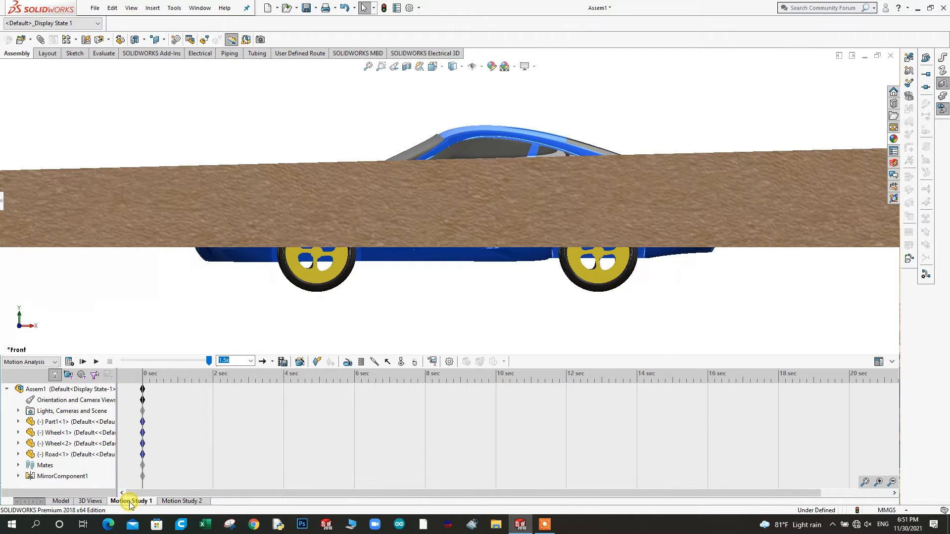
{"action": "right_click", "coordinate": [127, 501]}
{"action": "left_click", "coordinate": [111, 469]}
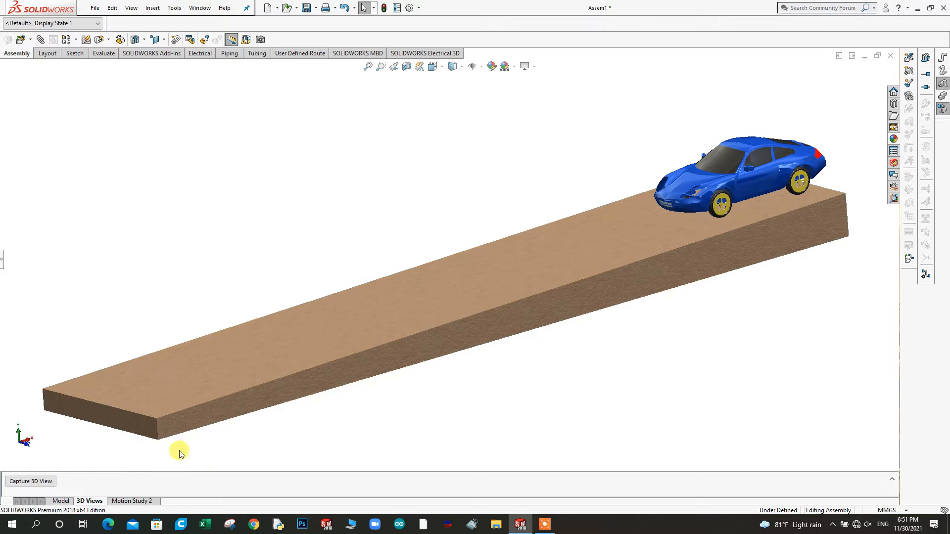
{"action": "left_click", "coordinate": [124, 502]}
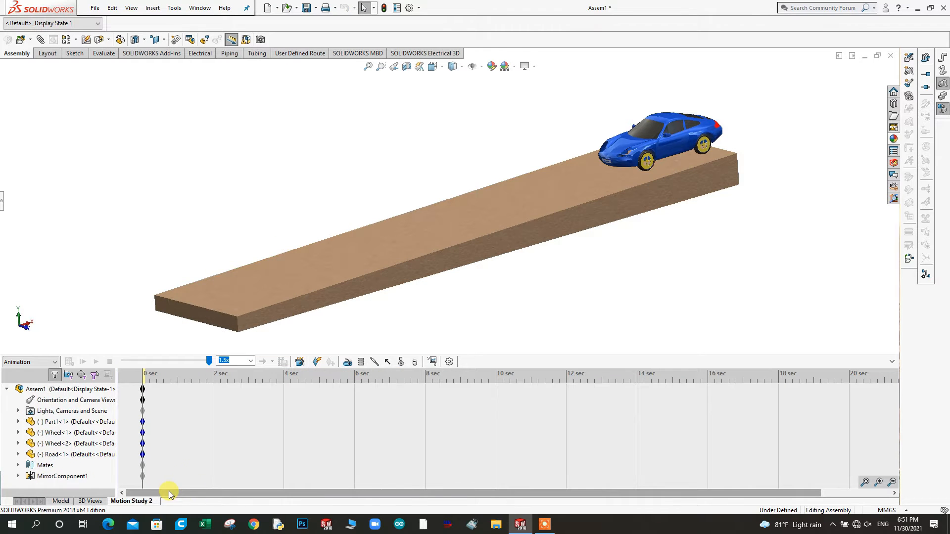
Add gravity acting along the Y axis to Motion Study 2.
{"action": "left_click", "coordinate": [407, 388]}
{"action": "left_click", "coordinate": [414, 363]}
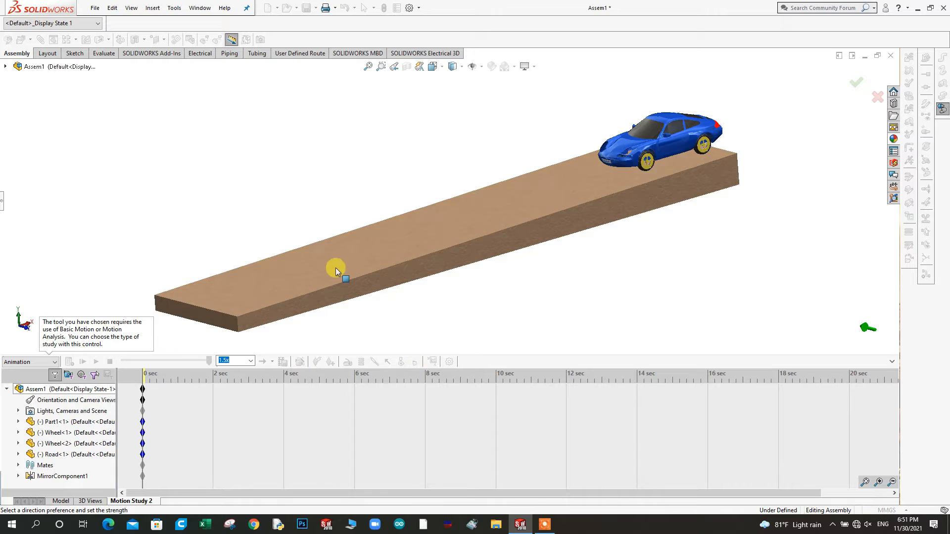
{"action": "left_click", "coordinate": [2, 200]}
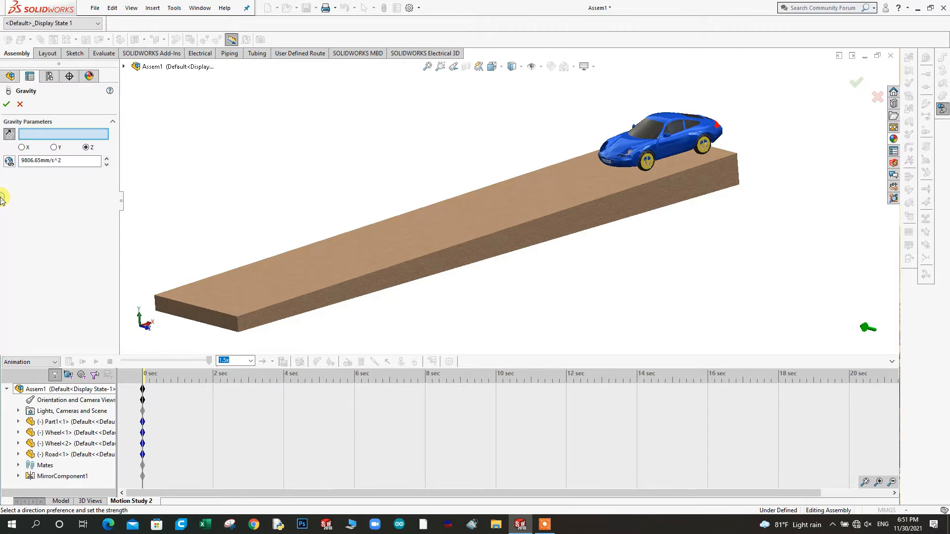
{"action": "left_click", "coordinate": [54, 147]}
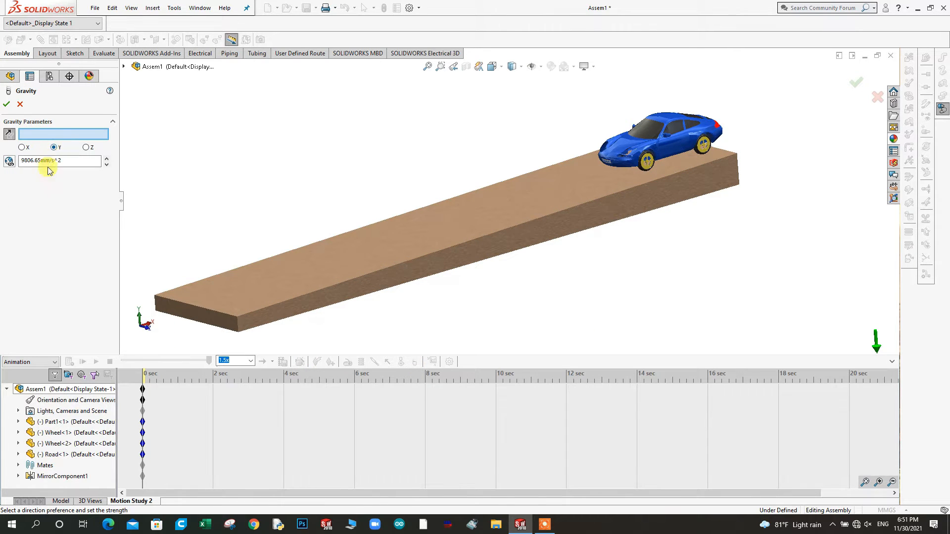
{"action": "left_click", "coordinate": [6, 104]}
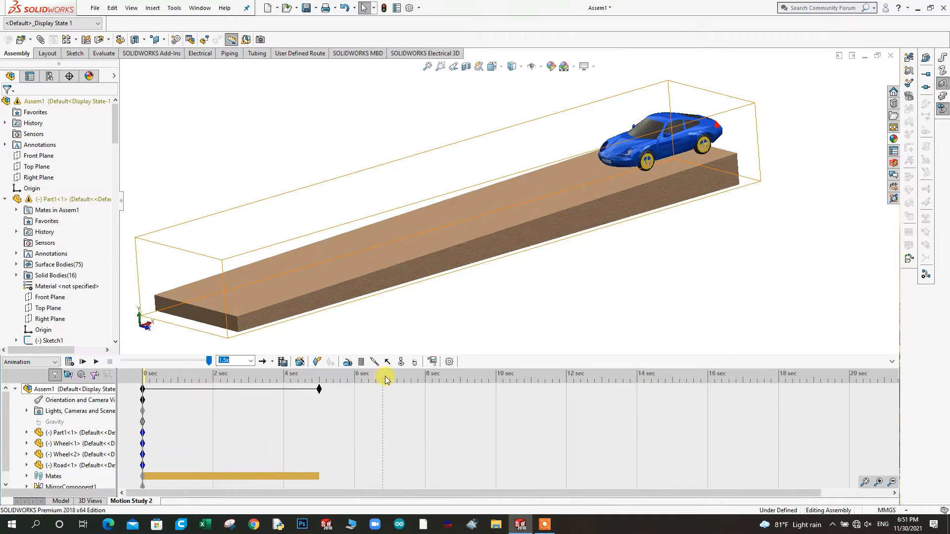
Start a solid body contact and select the car body and all four wheels as its components.
{"action": "left_click", "coordinate": [401, 363]}
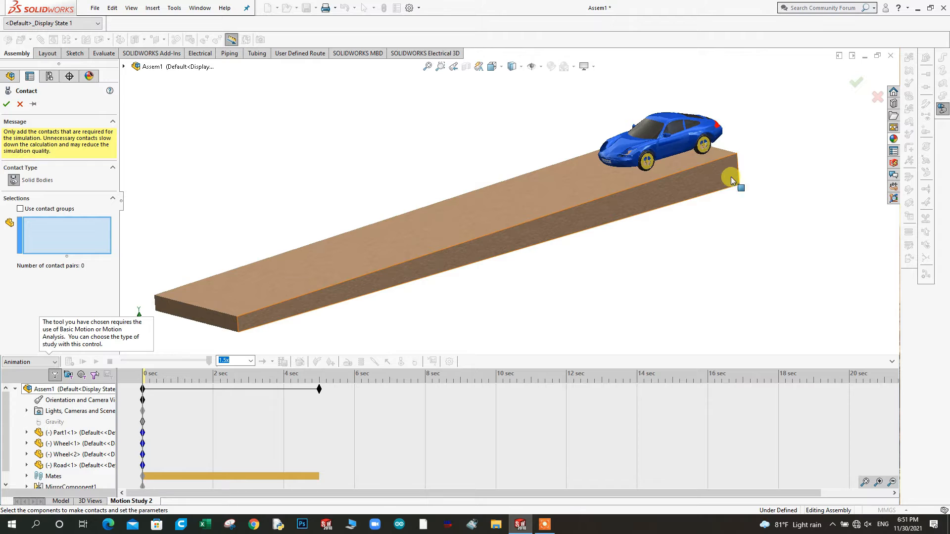
{"action": "left_click", "coordinate": [673, 141]}
{"action": "scroll", "coordinate": [643, 169], "scroll_direction": "down", "scroll_amount": 8}
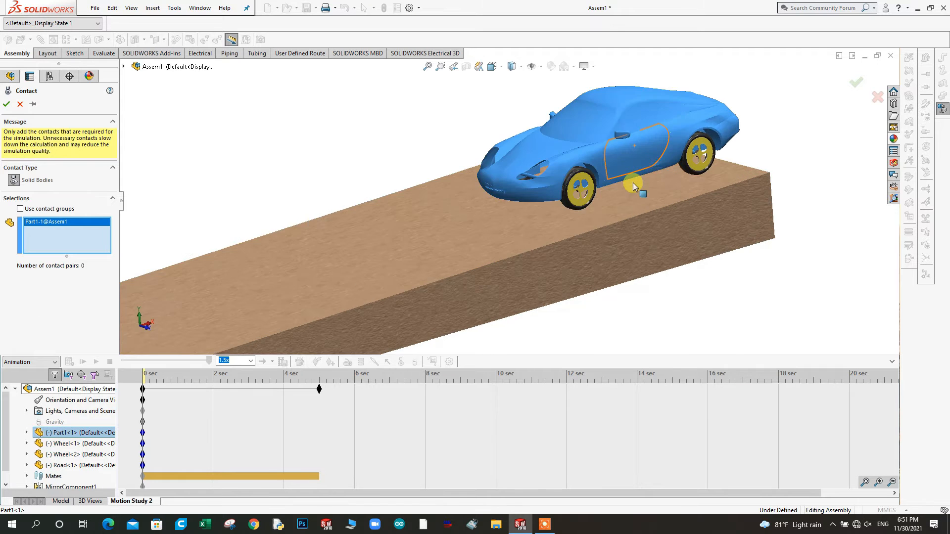
{"action": "left_click", "coordinate": [513, 215]}
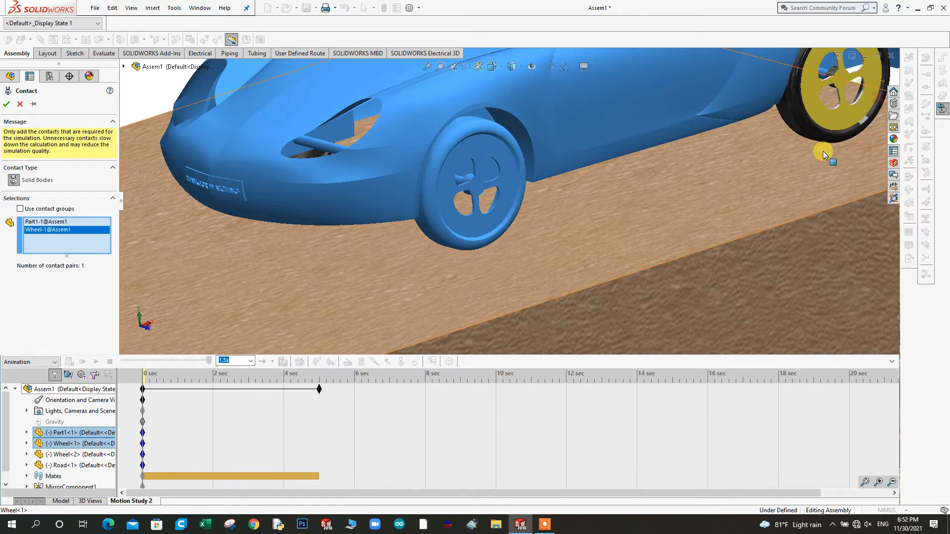
{"action": "left_click", "coordinate": [824, 151]}
{"action": "scroll", "coordinate": [671, 199], "scroll_direction": "up", "scroll_amount": 8}
{"action": "middle_click_drag", "start_coordinate": [498, 163], "coordinate": [594, 166]}
{"action": "left_click", "coordinate": [331, 169]}
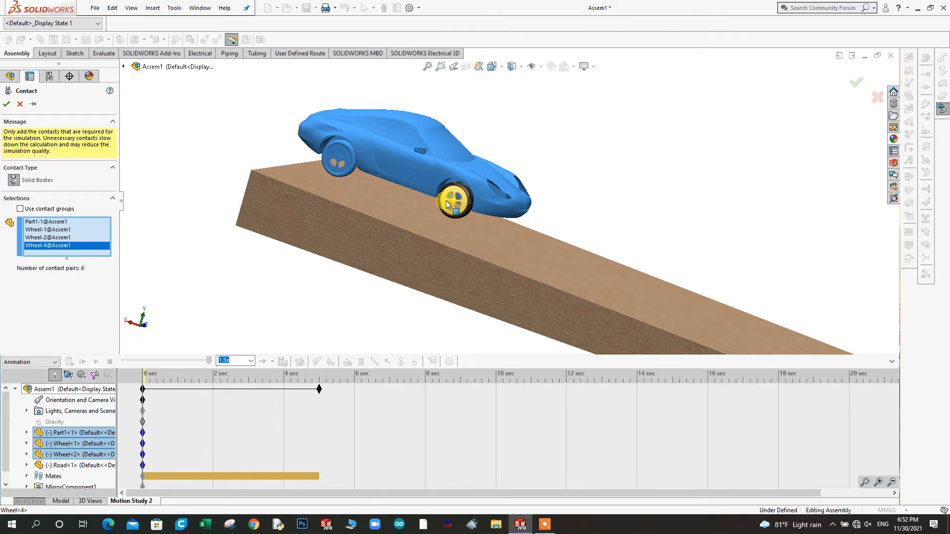
{"action": "left_click", "coordinate": [451, 206]}
{"action": "scroll", "coordinate": [607, 238], "scroll_direction": "up", "scroll_amount": 5}
{"action": "middle_click_drag", "start_coordinate": [617, 242], "coordinate": [530, 244]}
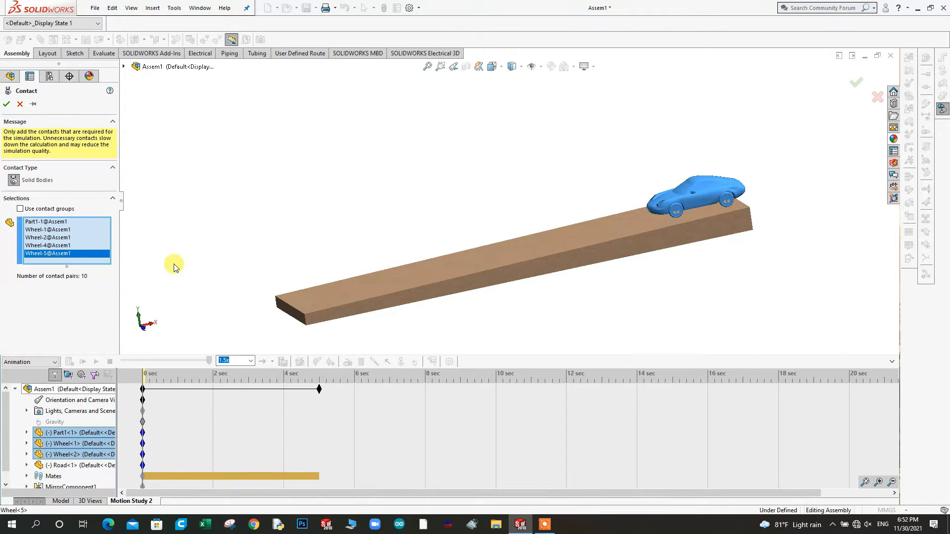
Enable contact groups, assign the road as the second group and accept the contact.
{"action": "left_click", "coordinate": [21, 209]}
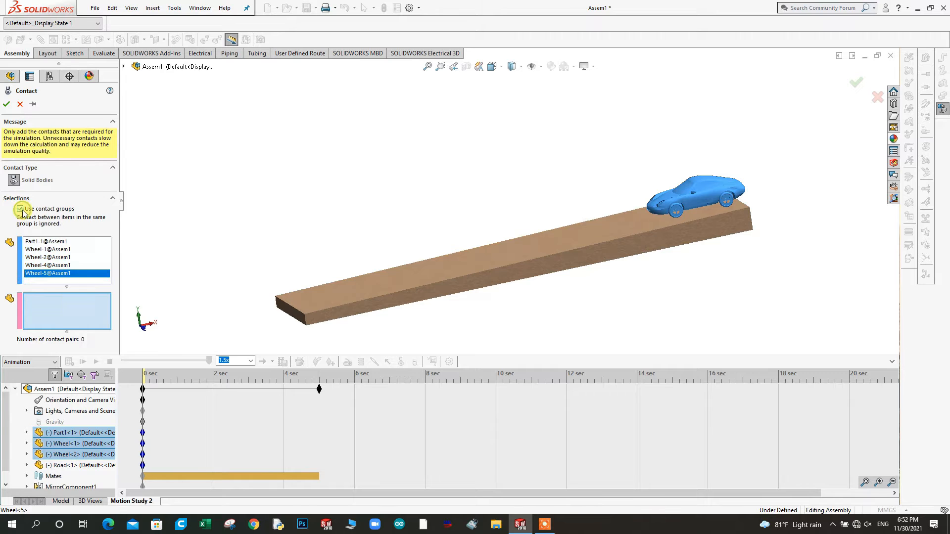
{"action": "left_click", "coordinate": [370, 292]}
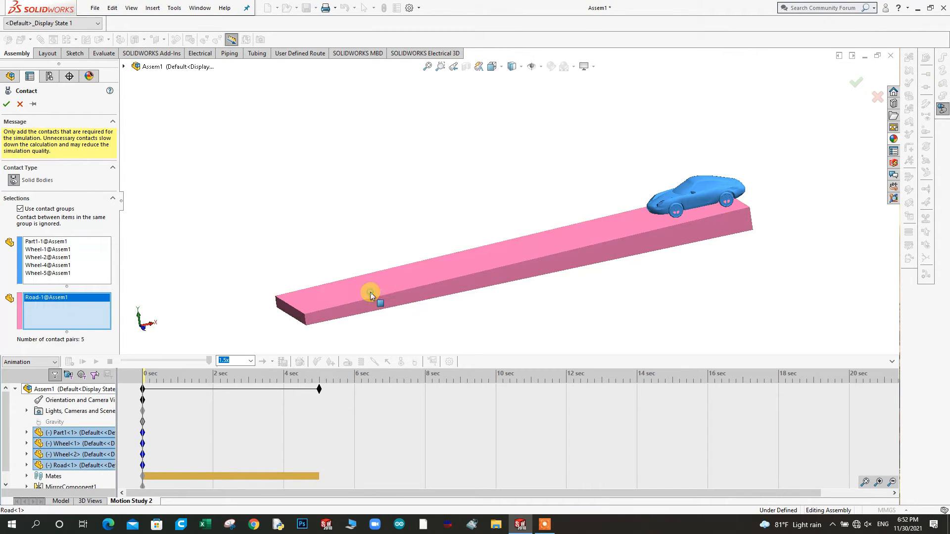
{"action": "left_click", "coordinate": [6, 105]}
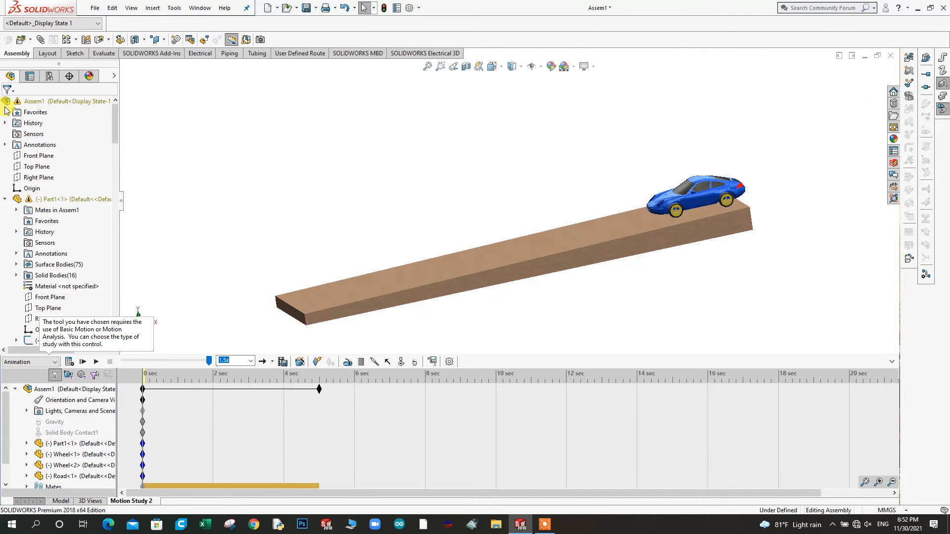
Change the study type of Motion Study 2 to Motion Analysis and calculate the simulation.
{"action": "left_click", "coordinate": [69, 362]}
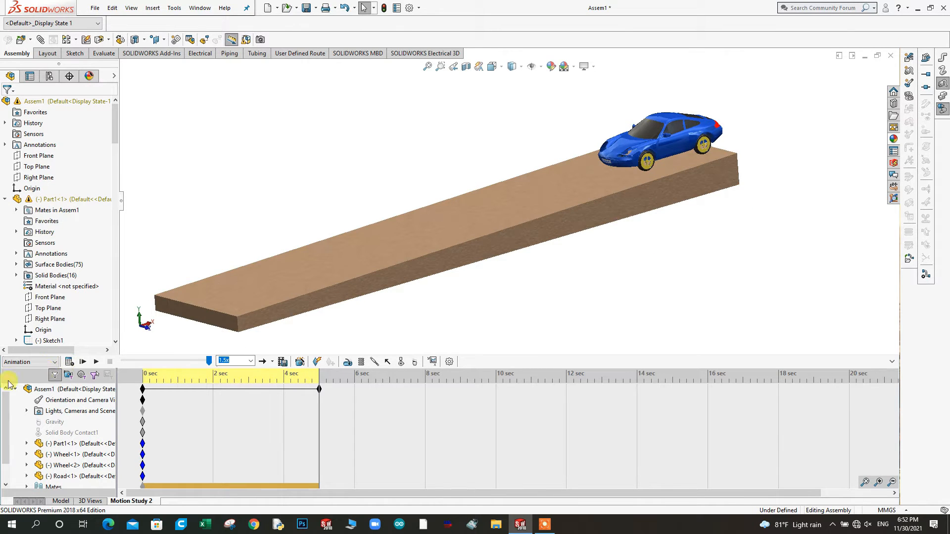
{"action": "left_click", "coordinate": [13, 363]}
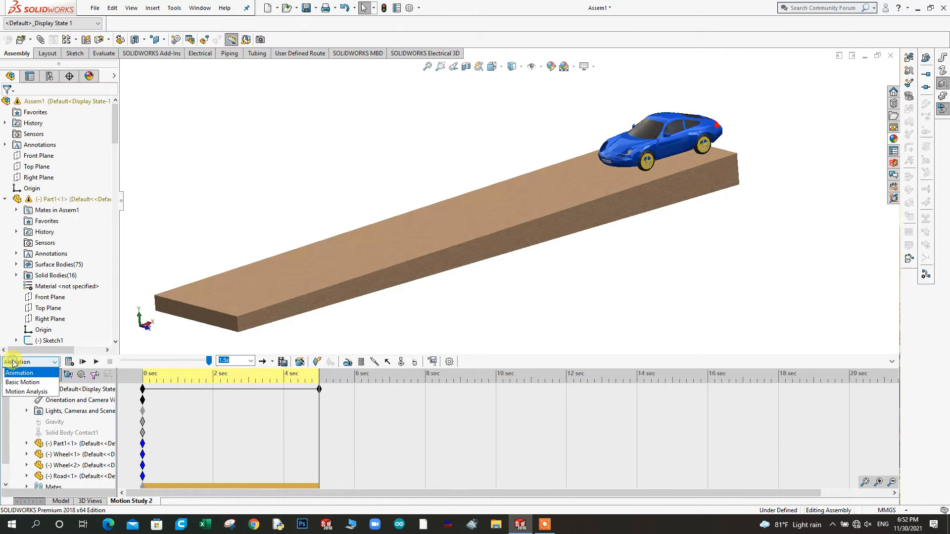
{"action": "left_click", "coordinate": [14, 394]}
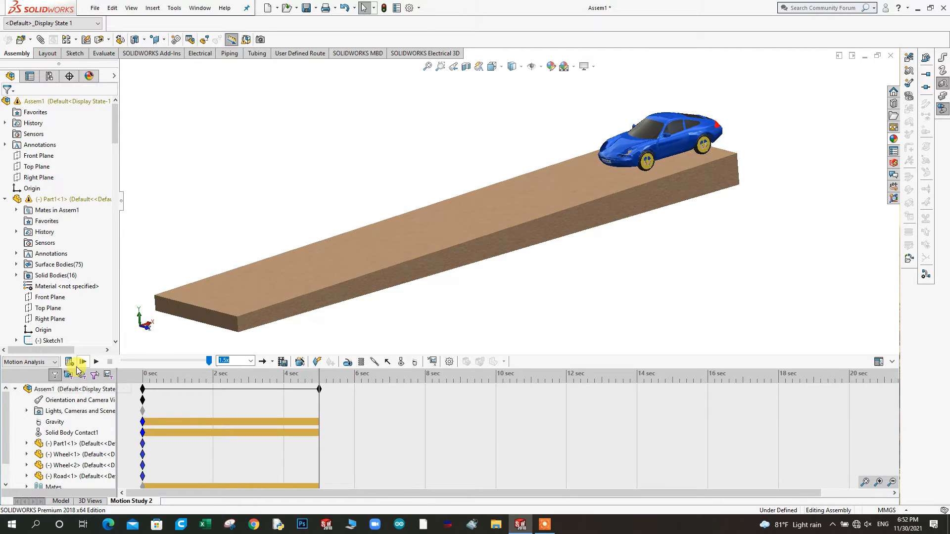
{"action": "left_click", "coordinate": [69, 361]}
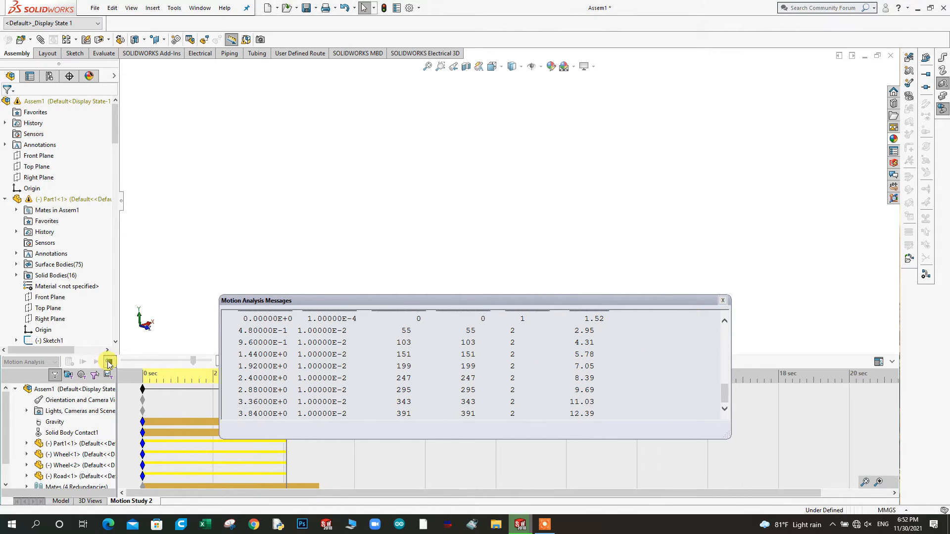
{"action": "left_click", "coordinate": [723, 300]}
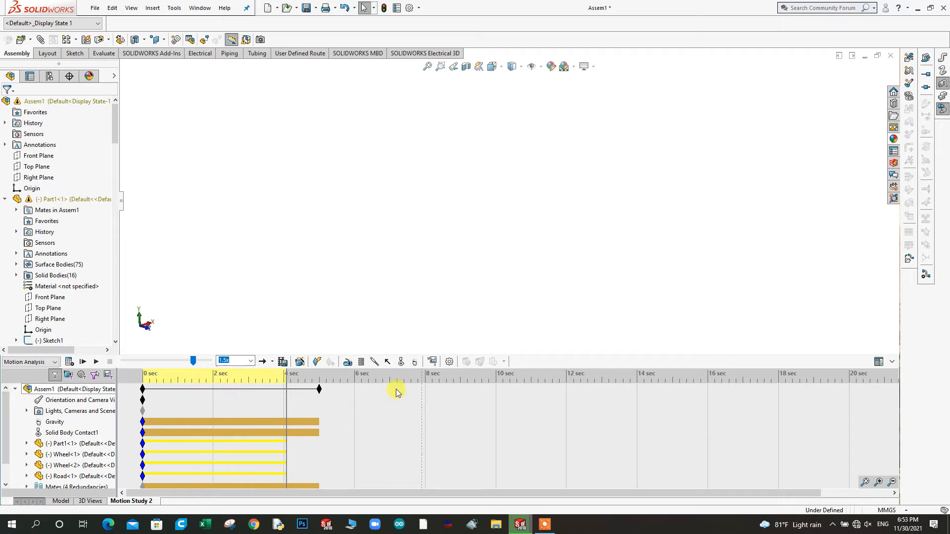
Return the timeline to 0 seconds and fix the road component in place.
{"action": "left_click_drag", "start_coordinate": [192, 362], "coordinate": [85, 369]}
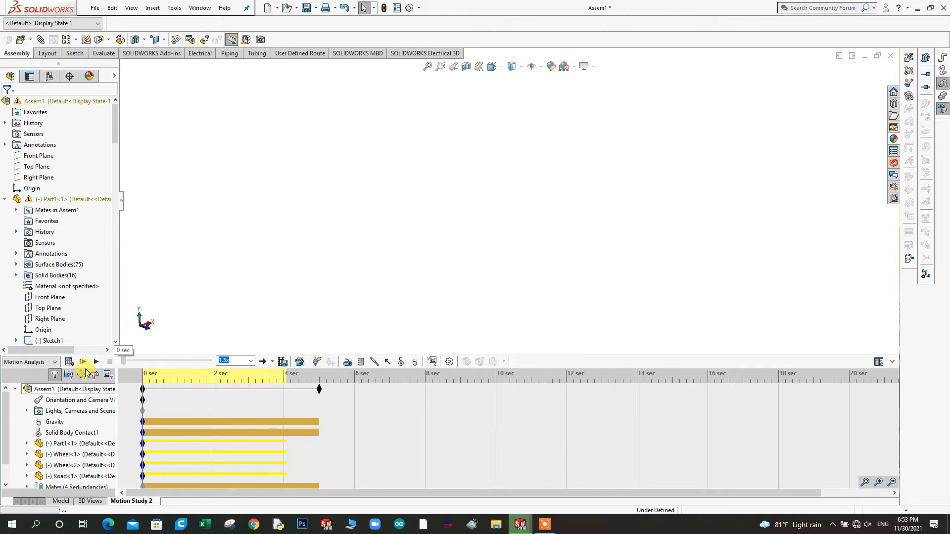
{"action": "right_click", "coordinate": [316, 277]}
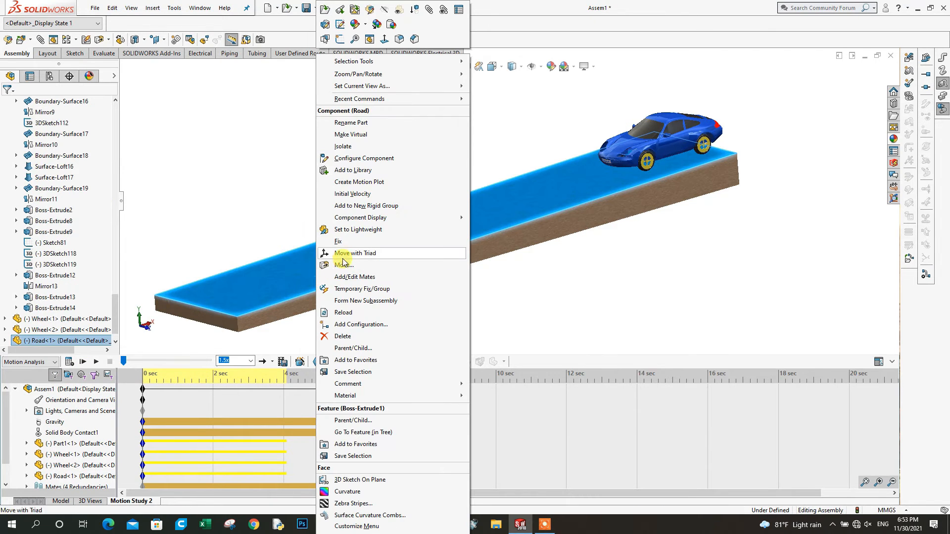
{"action": "left_click", "coordinate": [338, 242]}
{"action": "left_click", "coordinate": [233, 227]}
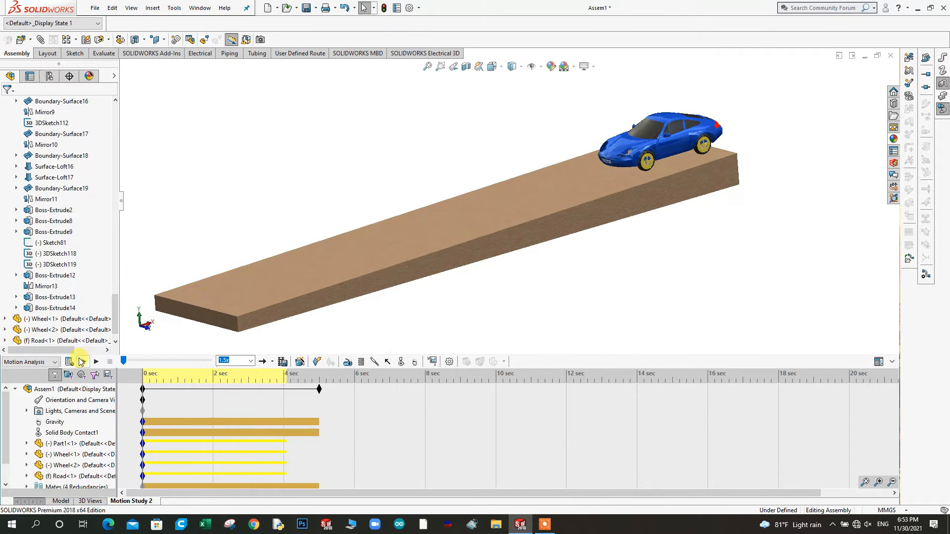
Recalculate the motion study with the fixed road and play the result from the start.
{"action": "left_click", "coordinate": [70, 362]}
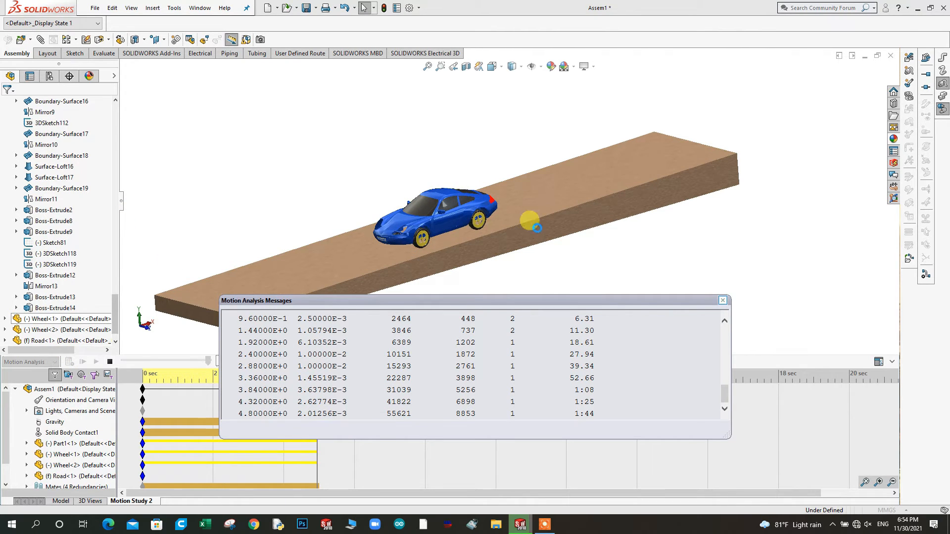
{"action": "left_click", "coordinate": [723, 300]}
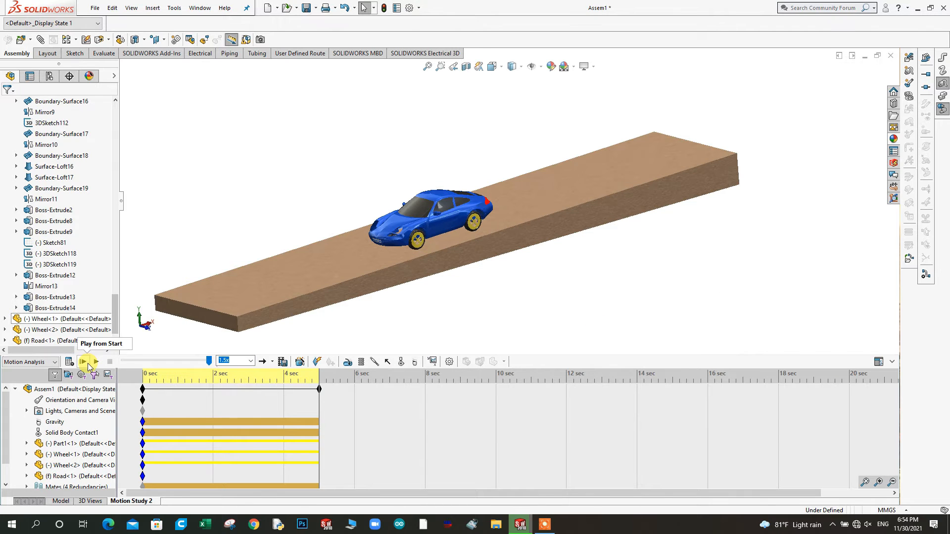
{"action": "left_click", "coordinate": [87, 363]}
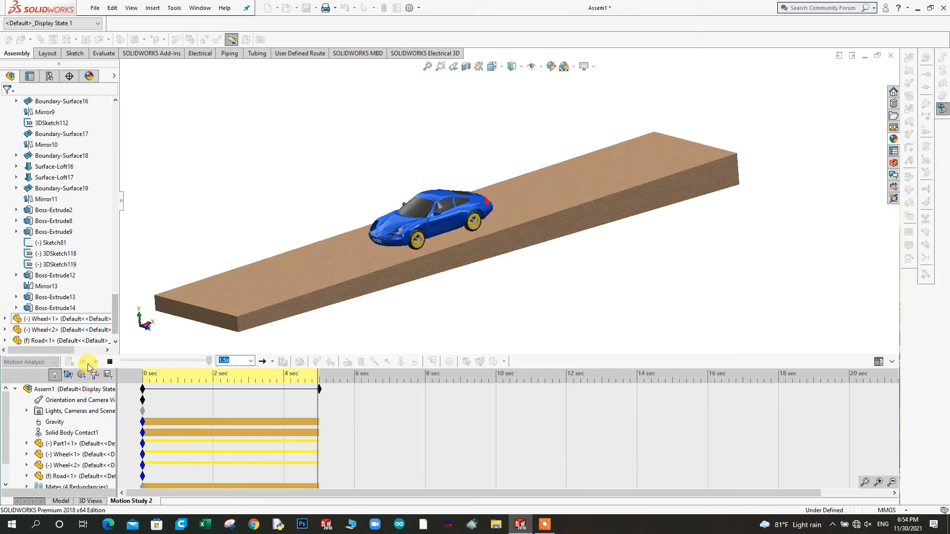
Extend the duration of Motion Study 2 to about 16 seconds.
{"action": "left_click", "coordinate": [335, 403]}
{"action": "left_click_drag", "start_coordinate": [319, 395], "coordinate": [532, 408]}
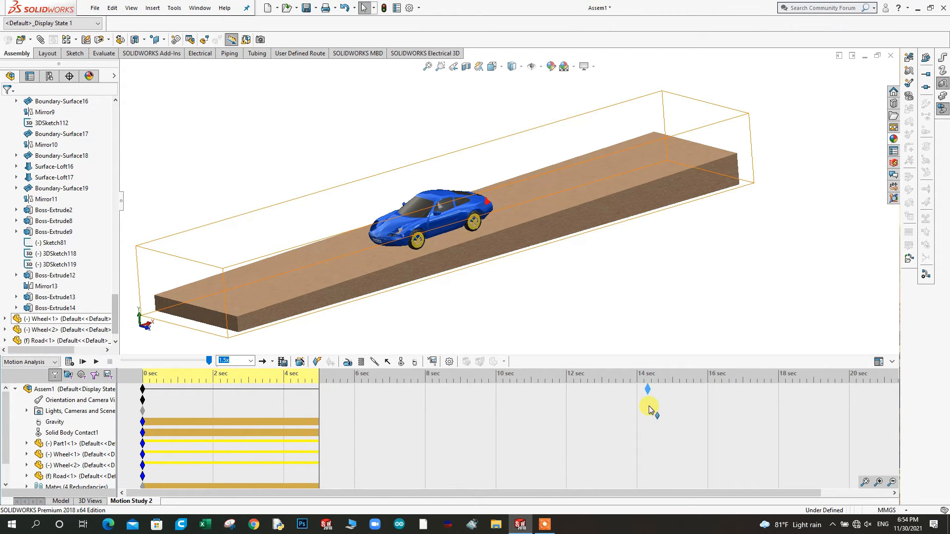
{"action": "left_click_drag", "start_coordinate": [712, 401], "coordinate": [711, 396]}
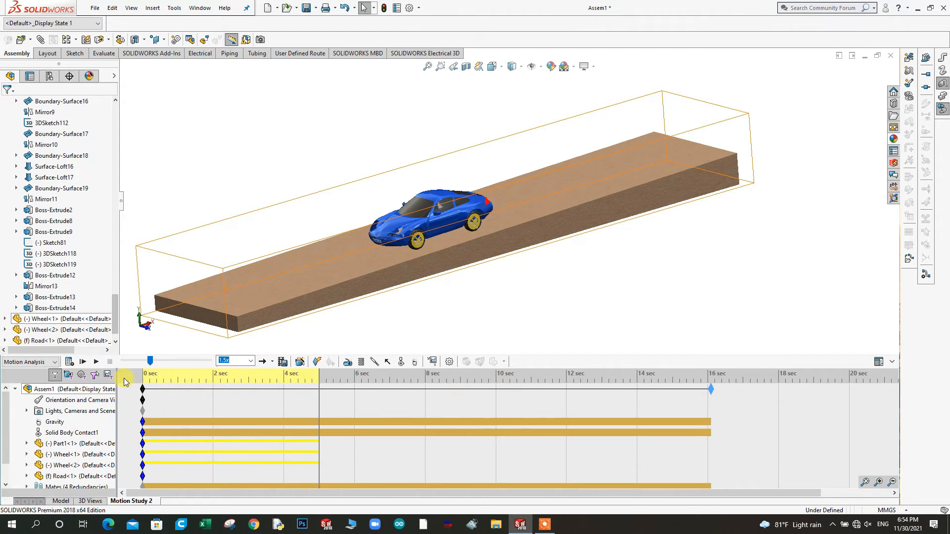
Recalculate the extended Motion Study 2, stopping the solver once the car has left the road, and play the result from the start.
{"action": "left_click", "coordinate": [70, 361]}
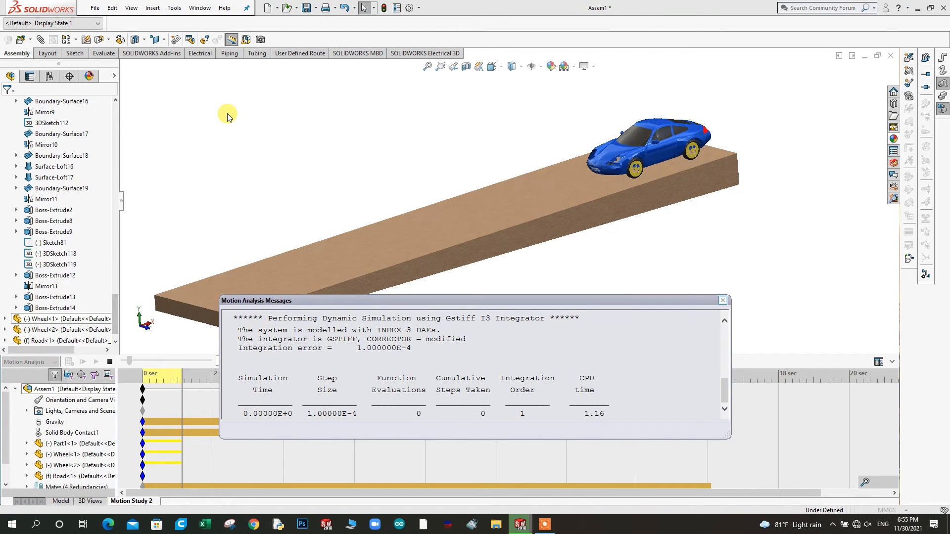
{"action": "left_click", "coordinate": [723, 302]}
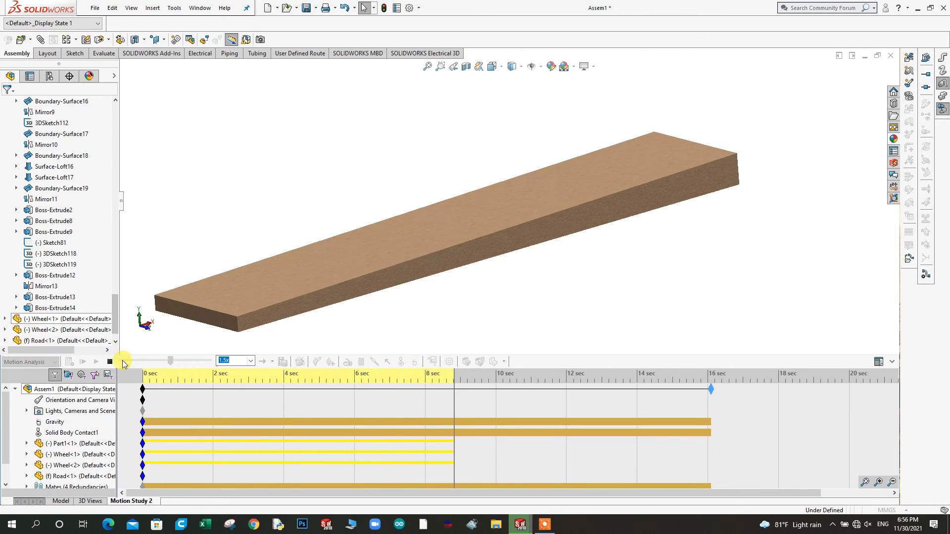
{"action": "left_click", "coordinate": [110, 361]}
{"action": "left_click", "coordinate": [83, 365]}
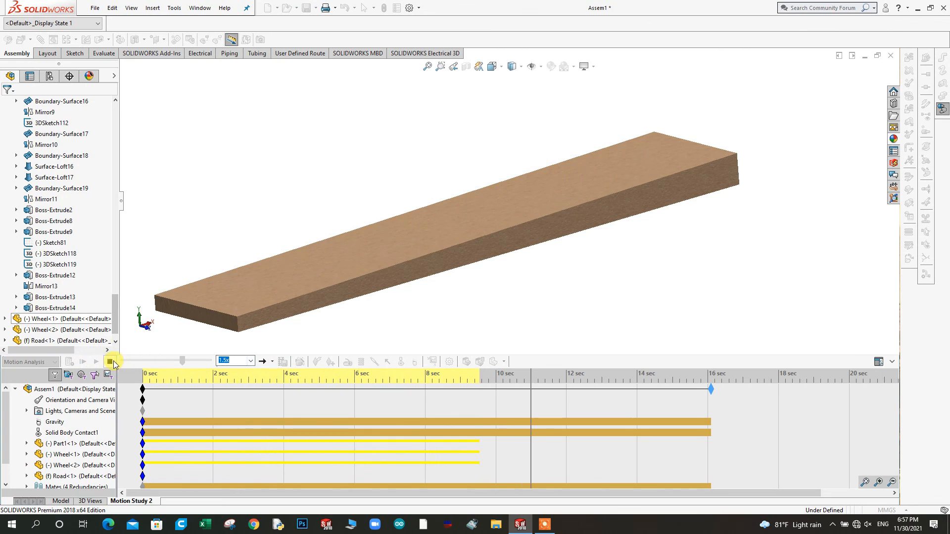
{"action": "left_click", "coordinate": [112, 363]}
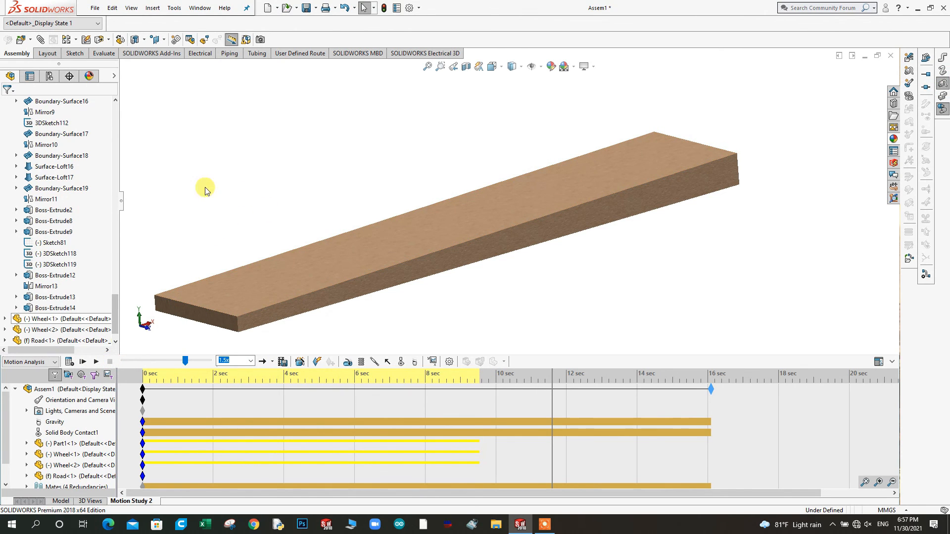
Collapse the feature tree and the motion timeline to enlarge the model view, and replay the car's descent from the start.
{"action": "left_click", "coordinate": [131, 210]}
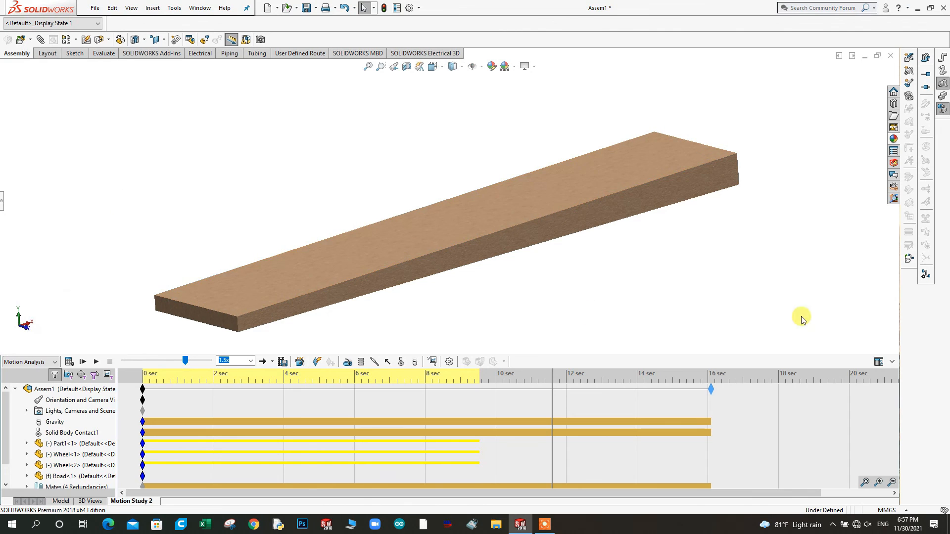
{"action": "left_click", "coordinate": [894, 364]}
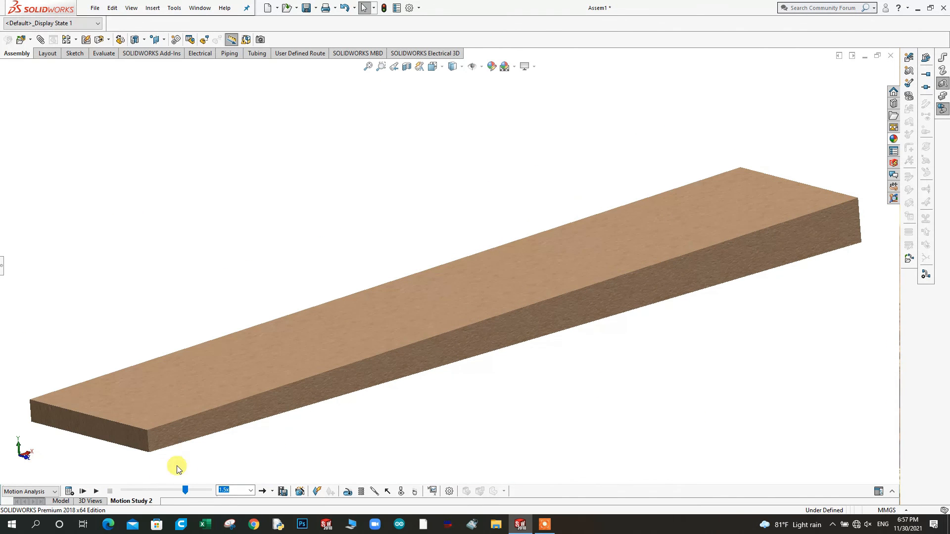
{"action": "left_click", "coordinate": [83, 491]}
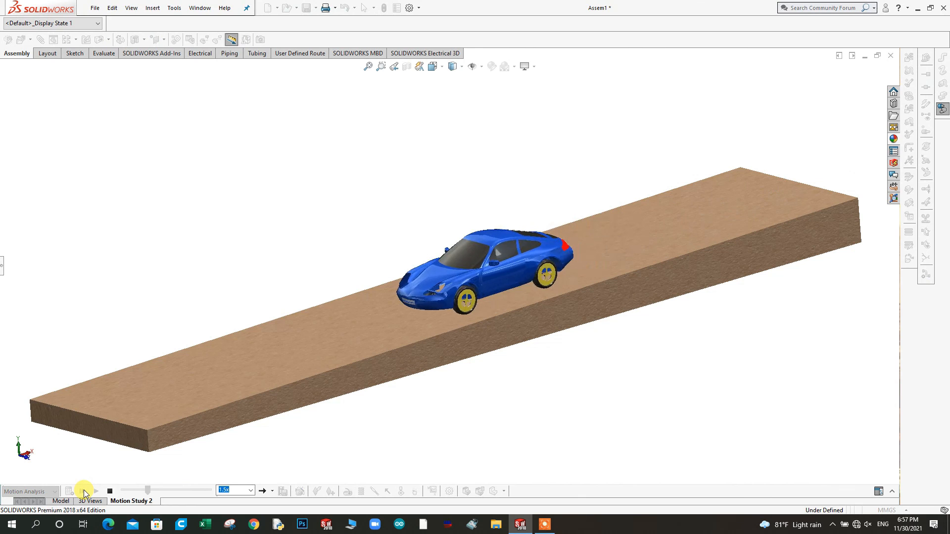
{"action": "left_click", "coordinate": [109, 491]}
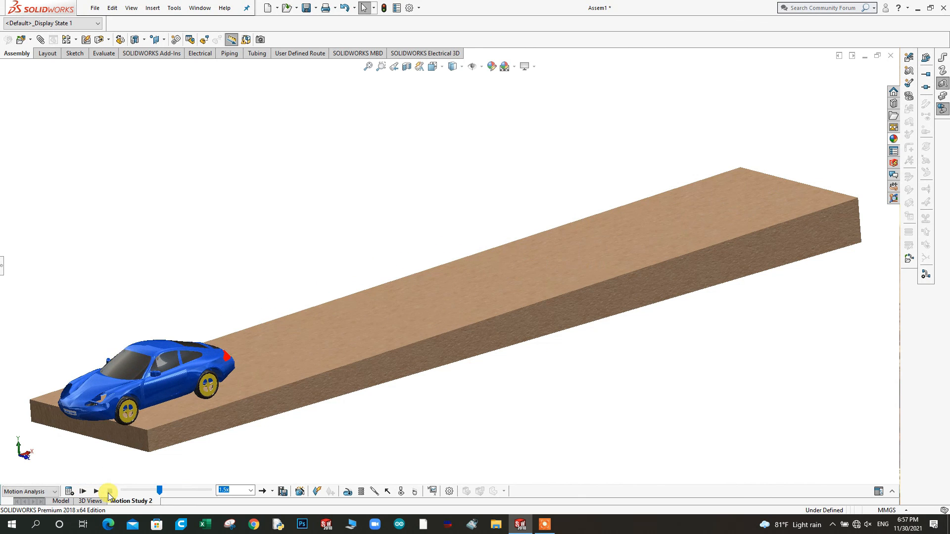
{"action": "left_click", "coordinate": [918, 9]}
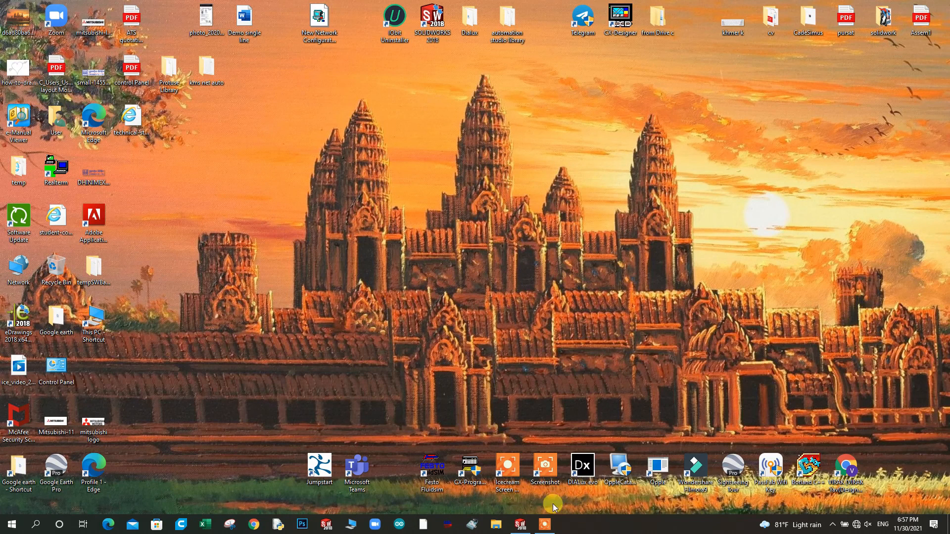
{"action": "left_click", "coordinate": [544, 524]}
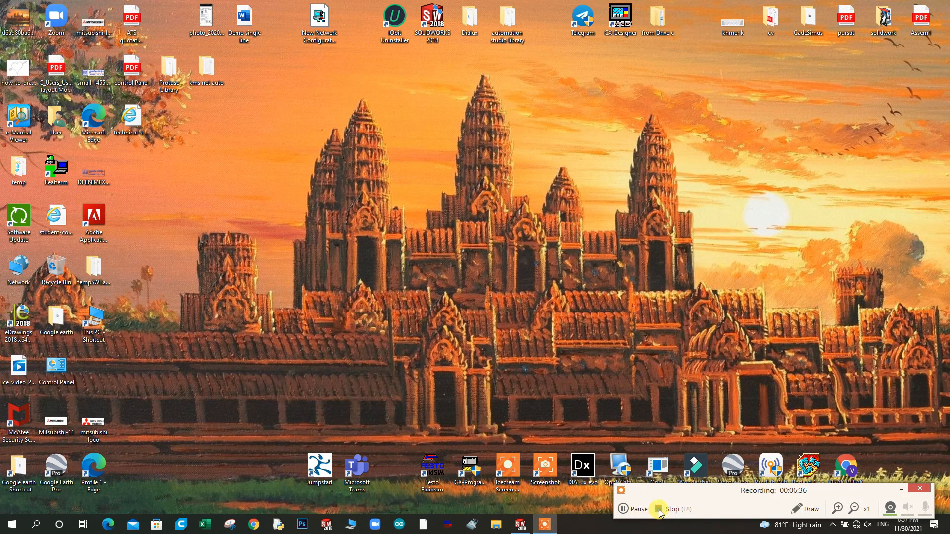
{"action": "left_click", "coordinate": [659, 510]}
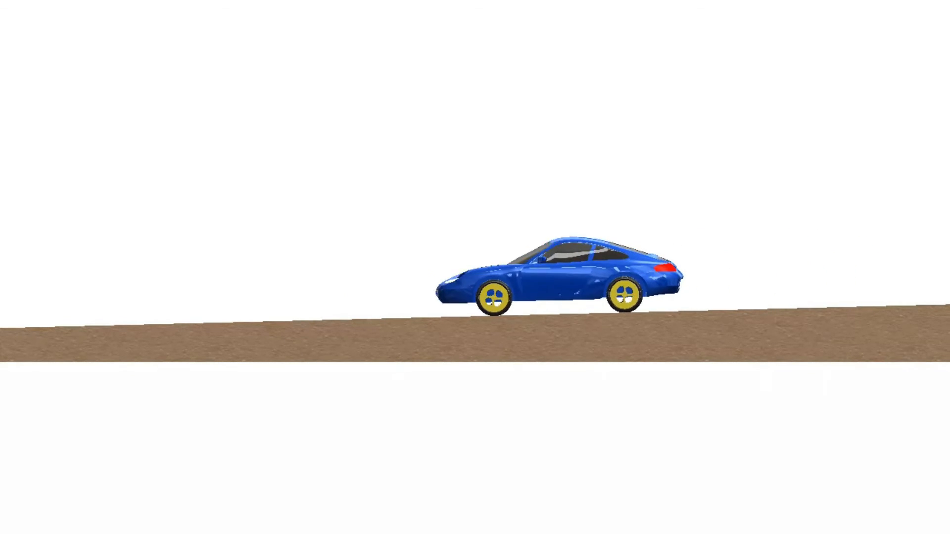